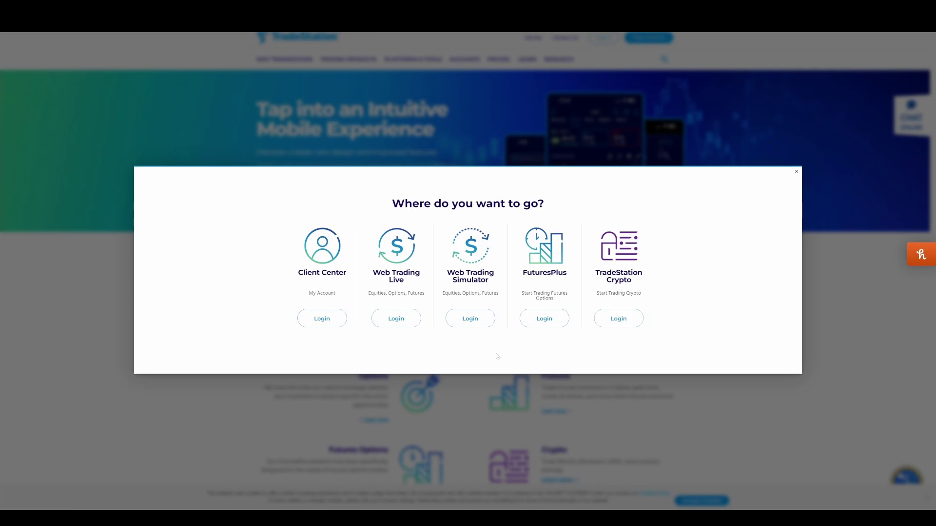
Step: Choose Login under Web Trading Simulator in the 'Where do you want to go?' popup
{"action": "left_click", "coordinate": [471, 319]}
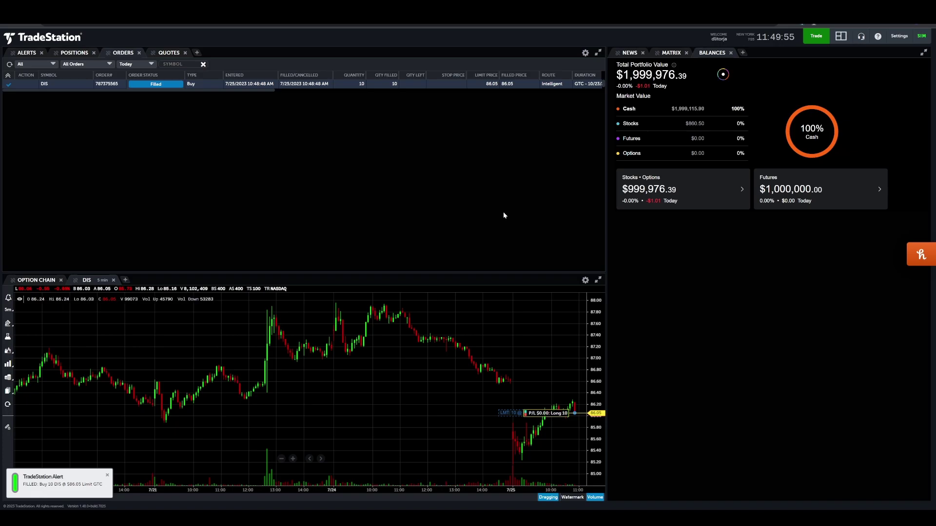
Step: Check through the SIM badge that Simulated Trading is active, then close the dropdown
{"action": "left_click", "coordinate": [921, 38]}
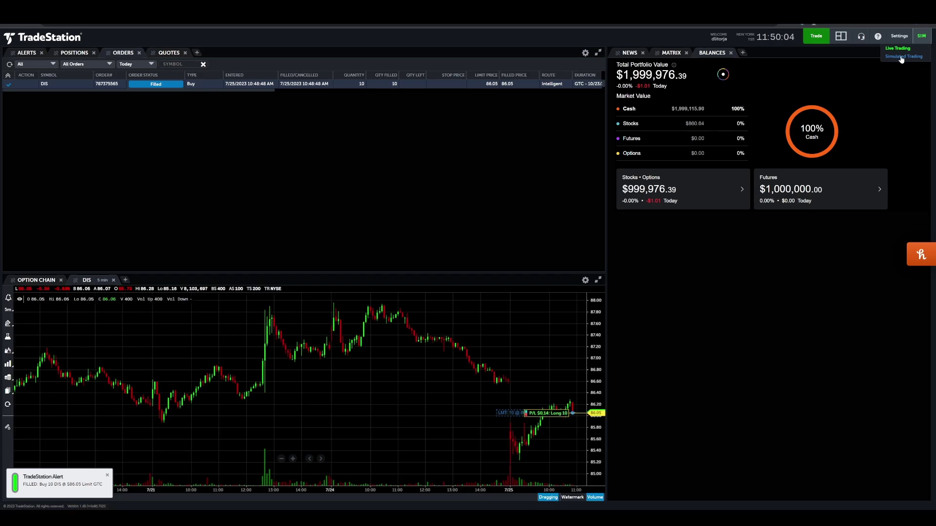
{"action": "left_click", "coordinate": [900, 57]}
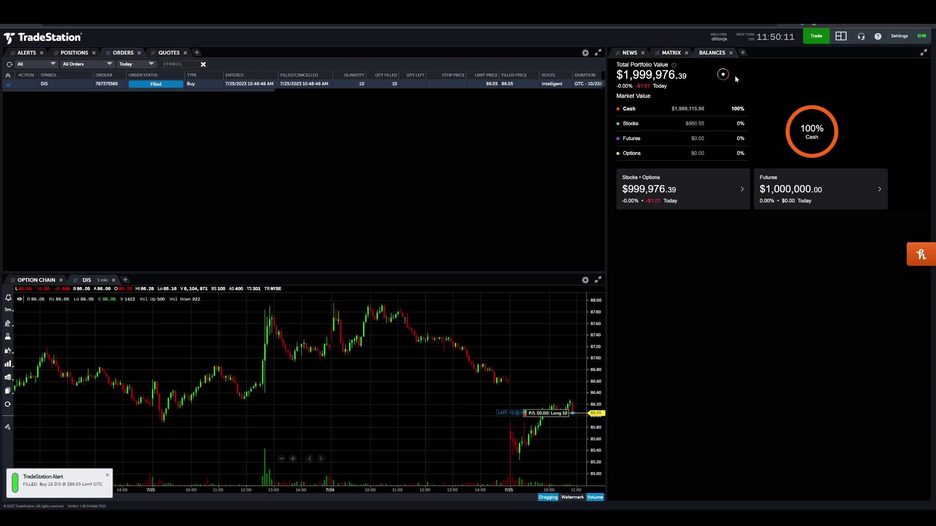
Step: Open a DIS order ticket as a Limit order with the limit price cleared
{"action": "left_click", "coordinate": [816, 36]}
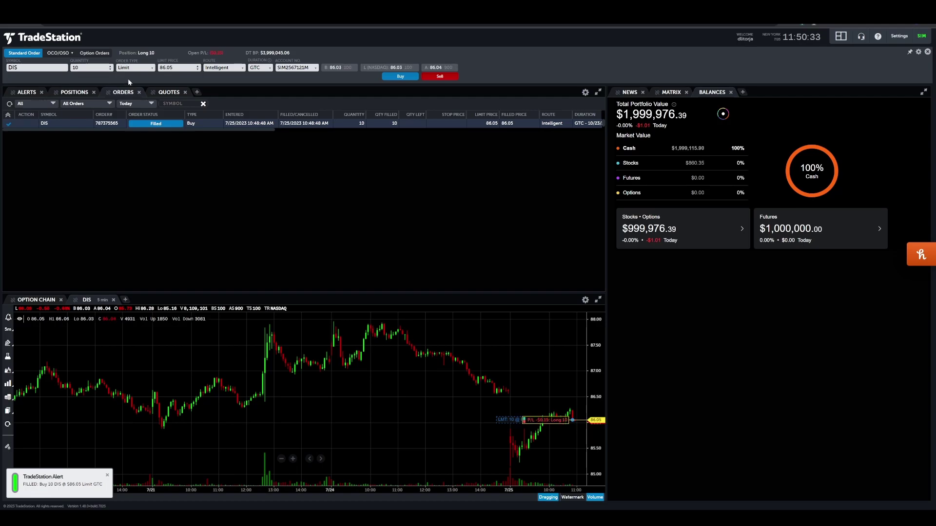
{"action": "left_click", "coordinate": [137, 67]}
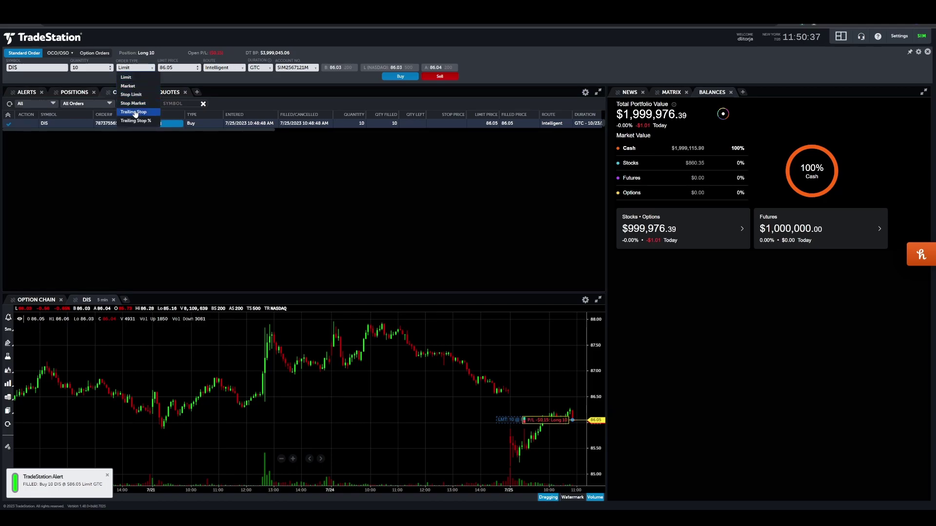
{"action": "left_click", "coordinate": [145, 77]}
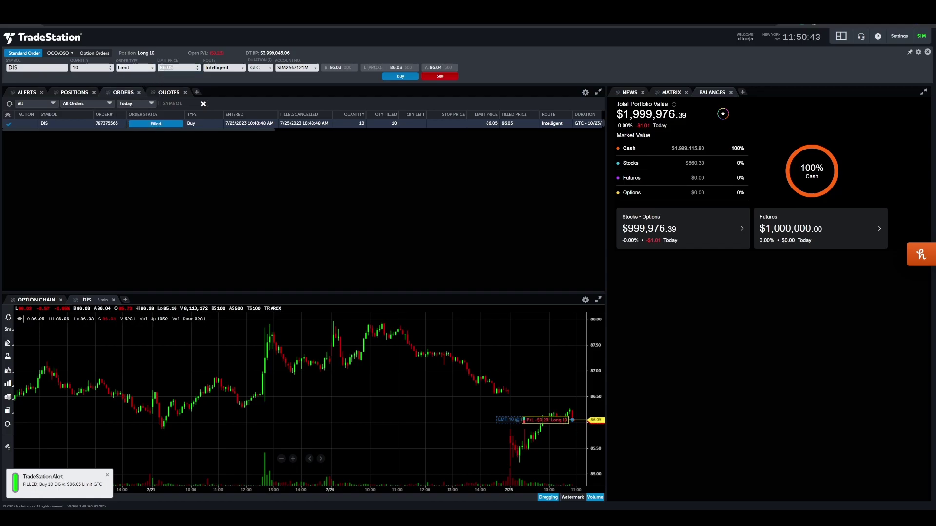
{"action": "key", "text": "BackSpace"}
Step: Keep Intelligent routing and set the order duration to Day
{"action": "left_click", "coordinate": [224, 68]}
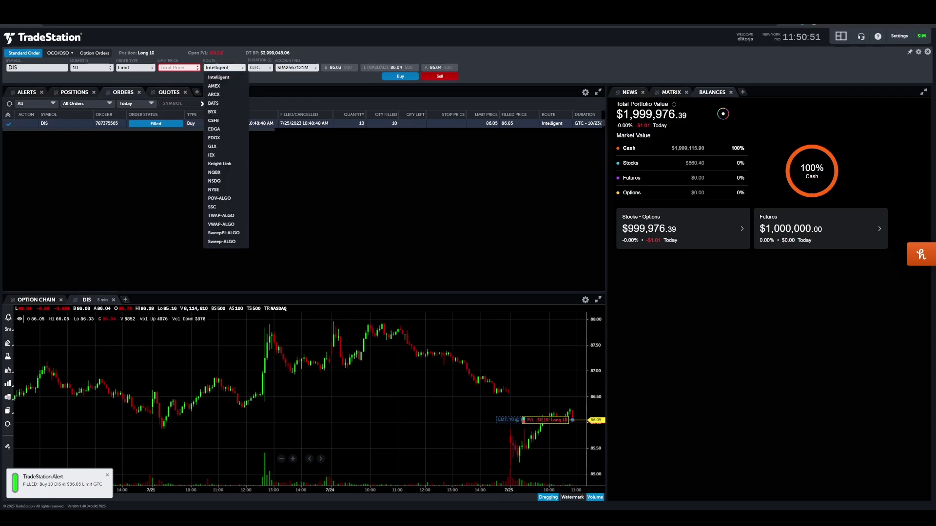
{"action": "left_click", "coordinate": [287, 87]}
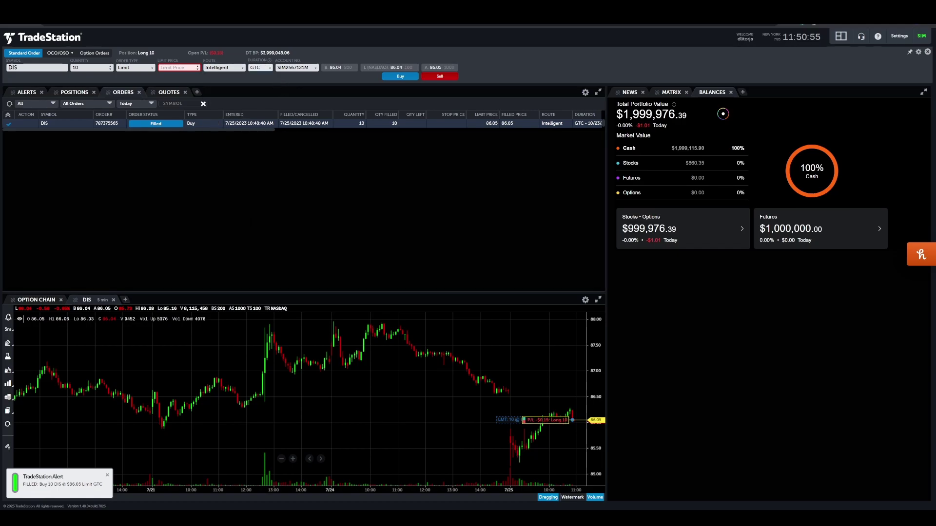
{"action": "left_click", "coordinate": [259, 67]}
{"action": "left_click", "coordinate": [258, 78]}
{"action": "left_click", "coordinate": [266, 68]}
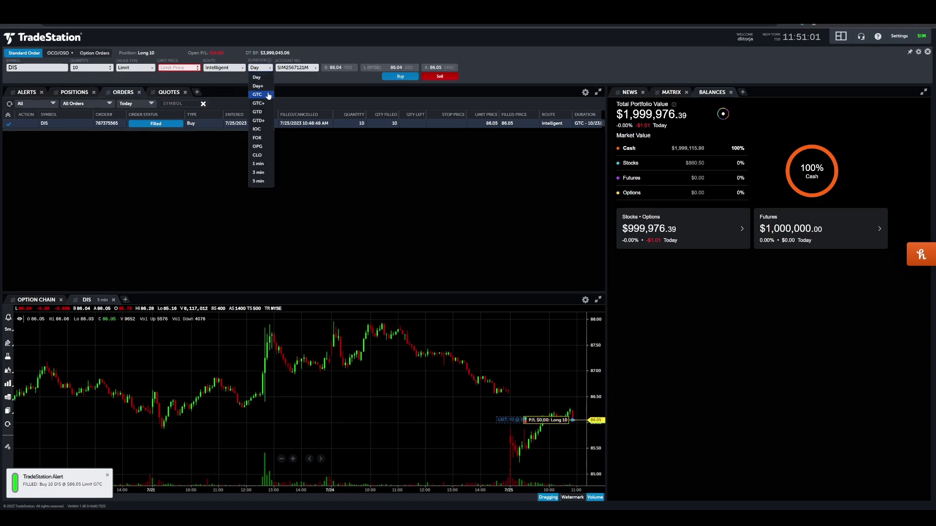
{"action": "left_click", "coordinate": [326, 184]}
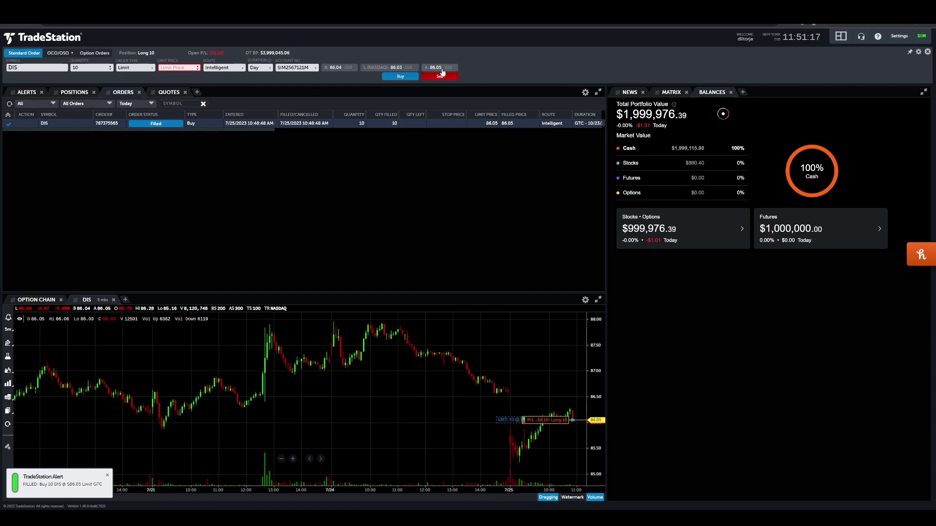
Step: Re-select DIS, enter 20 shares and submit the 86.02 limit buy for review
{"action": "left_click", "coordinate": [44, 68]}
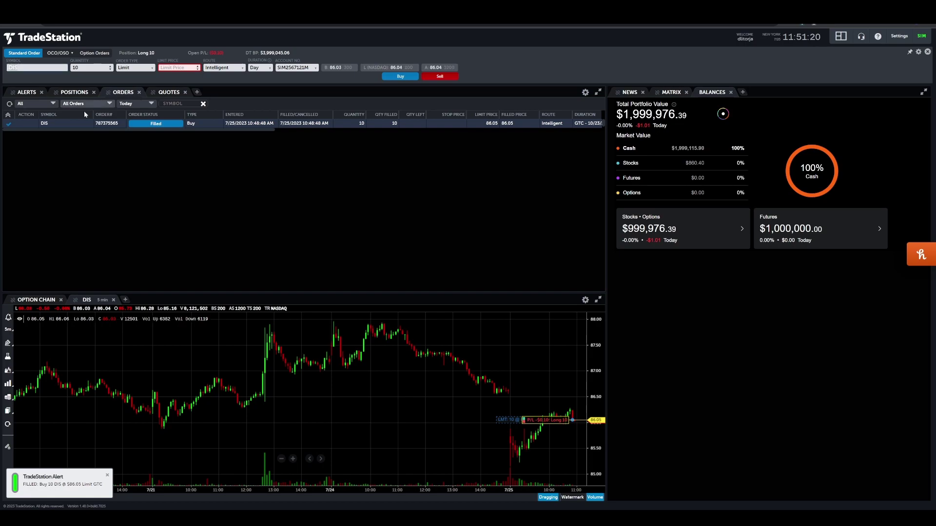
{"action": "key", "text": "BackSpace"}
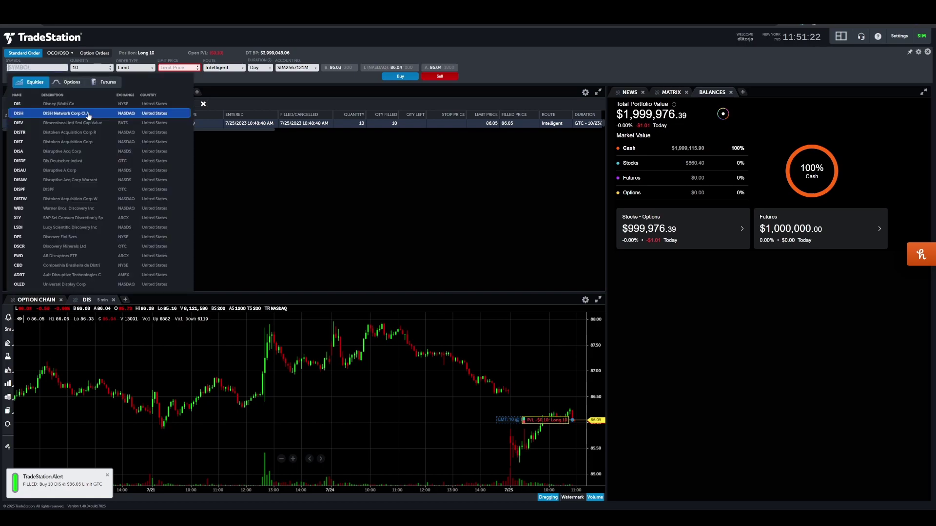
{"action": "type", "text": "DIS"}
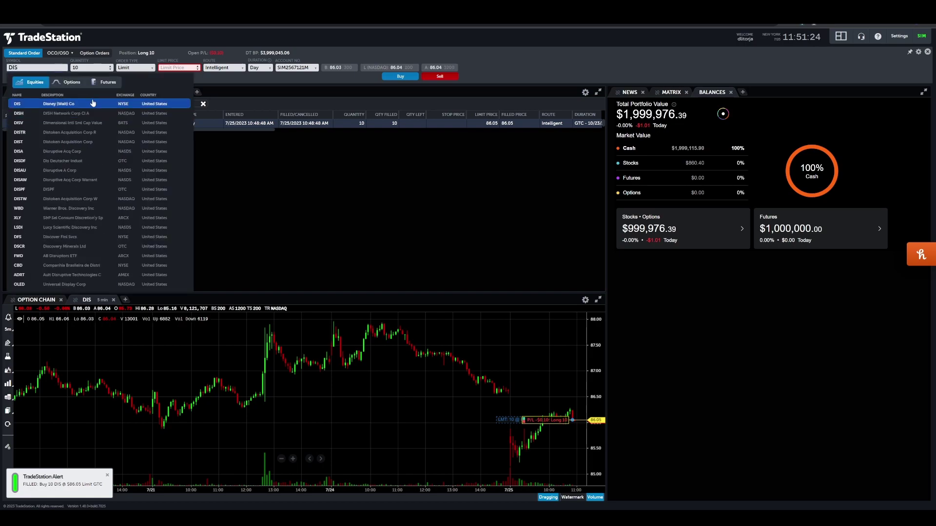
{"action": "left_click", "coordinate": [56, 105]}
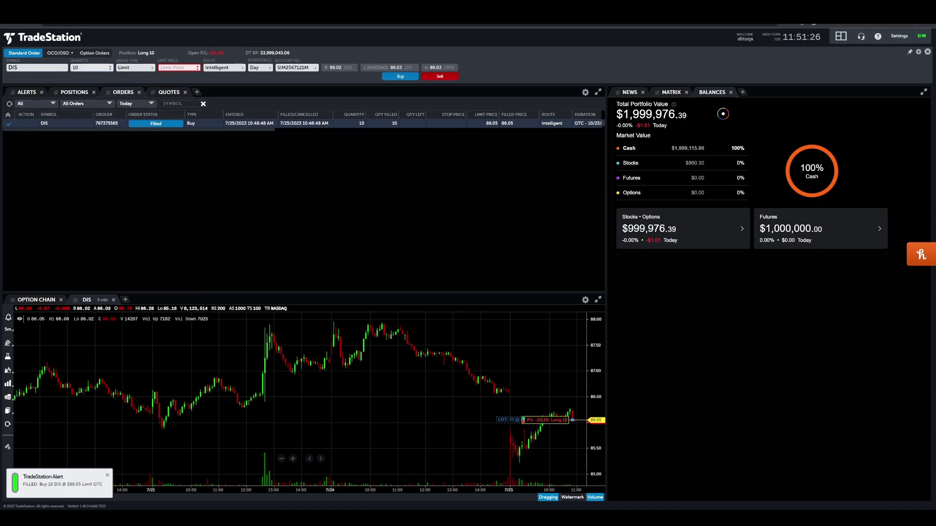
{"action": "double_click", "coordinate": [95, 68]}
{"action": "type", "text": "20"}
{"action": "left_click", "coordinate": [173, 169]}
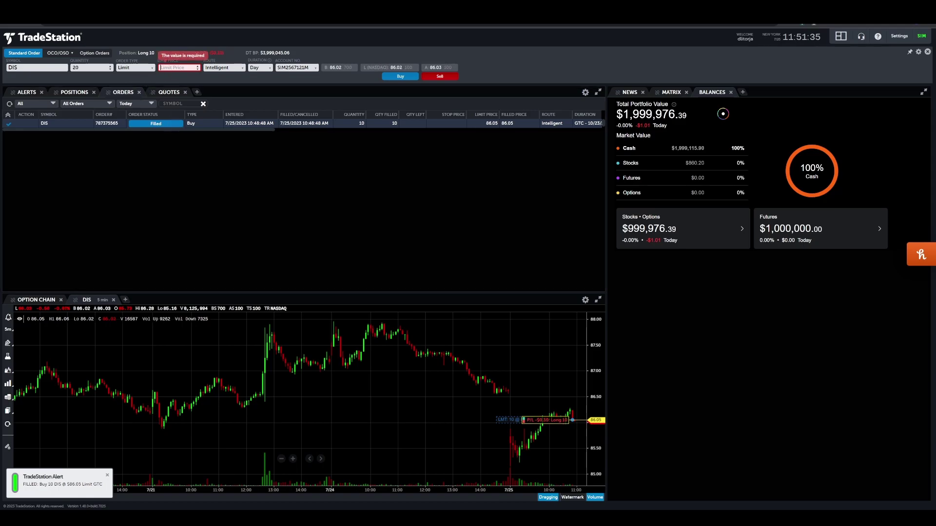
{"action": "type", "text": "86."}
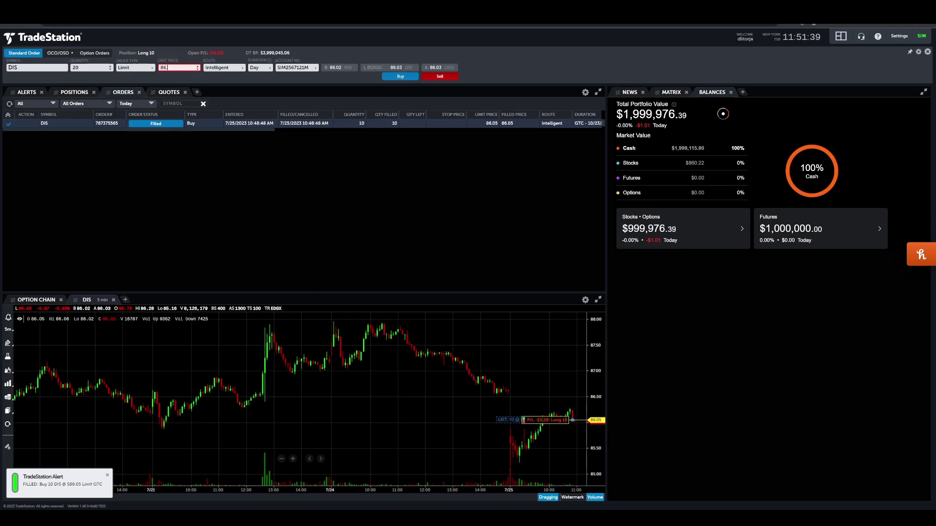
{"action": "type", "text": "02"}
{"action": "left_click", "coordinate": [404, 78]}
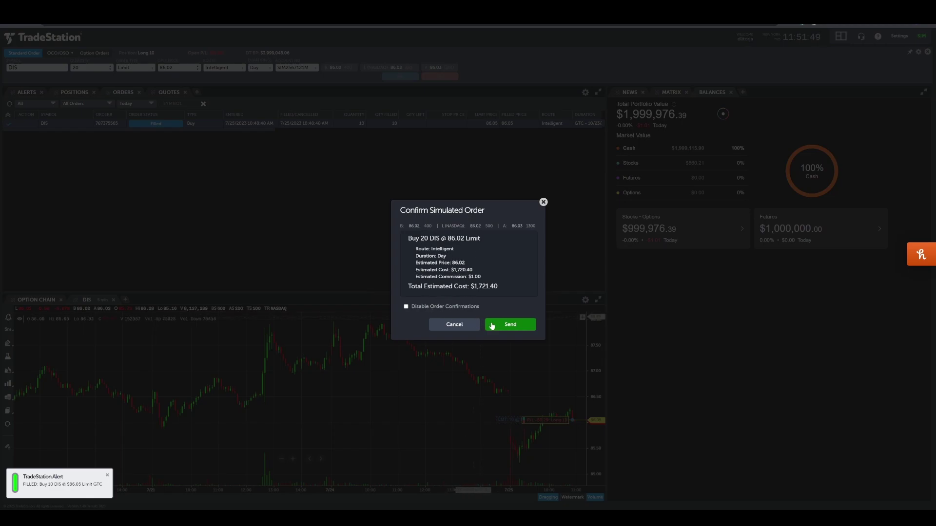
Step: Send the 20-share DIS limit buy at 86.02 from the confirmation dialog
{"action": "left_click", "coordinate": [516, 327]}
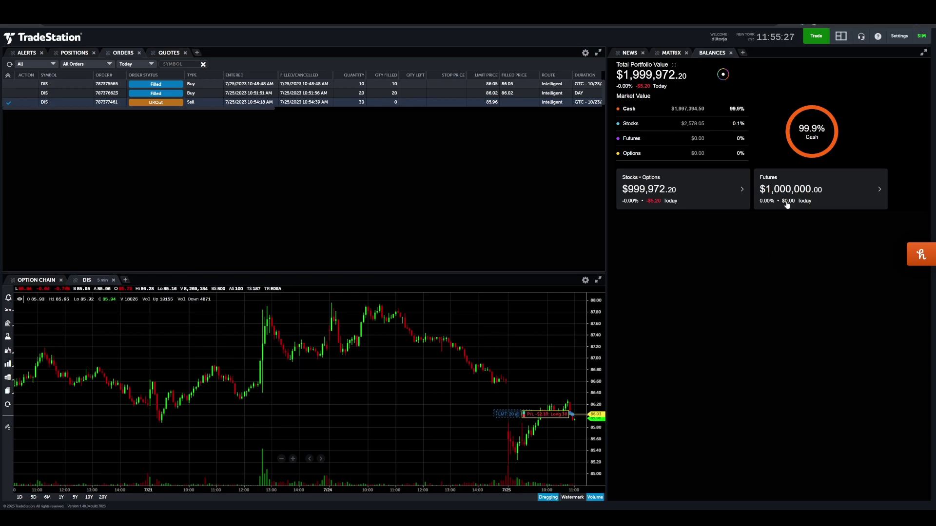
Step: Check simulated mode, then start a new order ticket loaded with Disney (DIS)
{"action": "left_click", "coordinate": [925, 38]}
{"action": "left_click", "coordinate": [817, 37]}
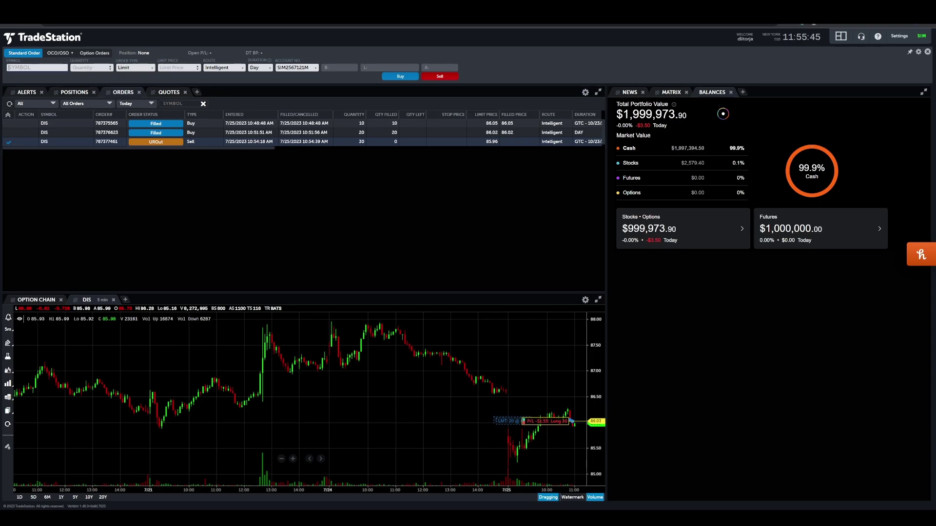
{"action": "type", "text": "DIS"}
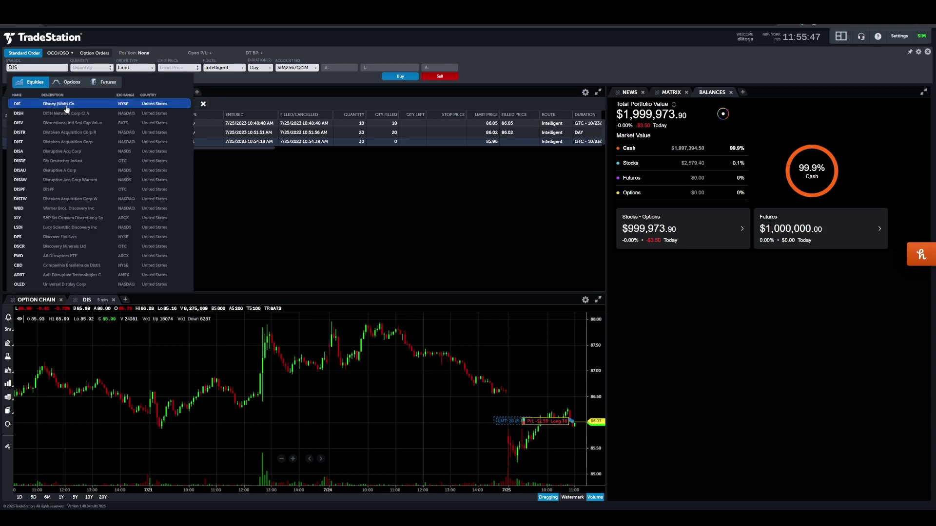
{"action": "left_click", "coordinate": [69, 106]}
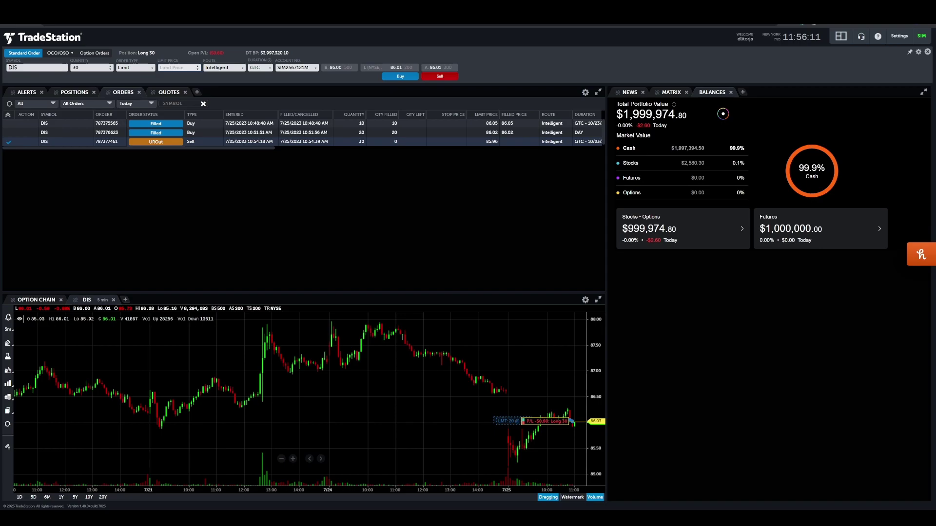
{"action": "type", "text": "856"}
{"action": "type", "text": "6.02"}
Step: Set the 30-share DIS sell order's duration to Day
{"action": "left_click", "coordinate": [260, 67]}
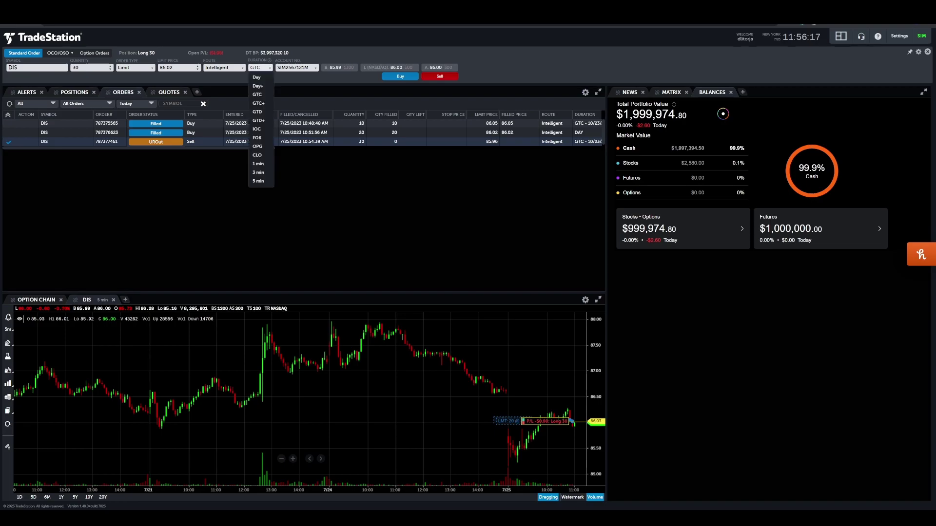
{"action": "left_click", "coordinate": [257, 77]}
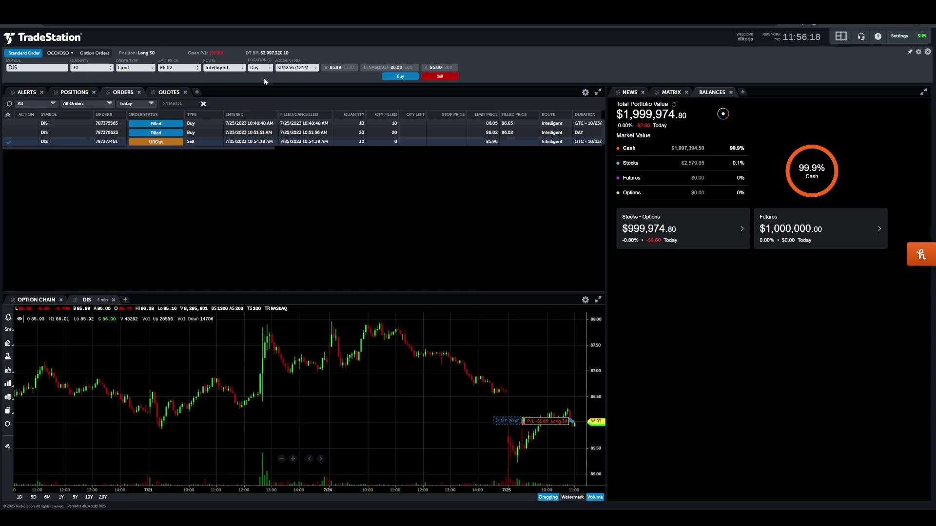
Step: Submit the 30-share DIS limit sell for review and send it
{"action": "left_click", "coordinate": [439, 78]}
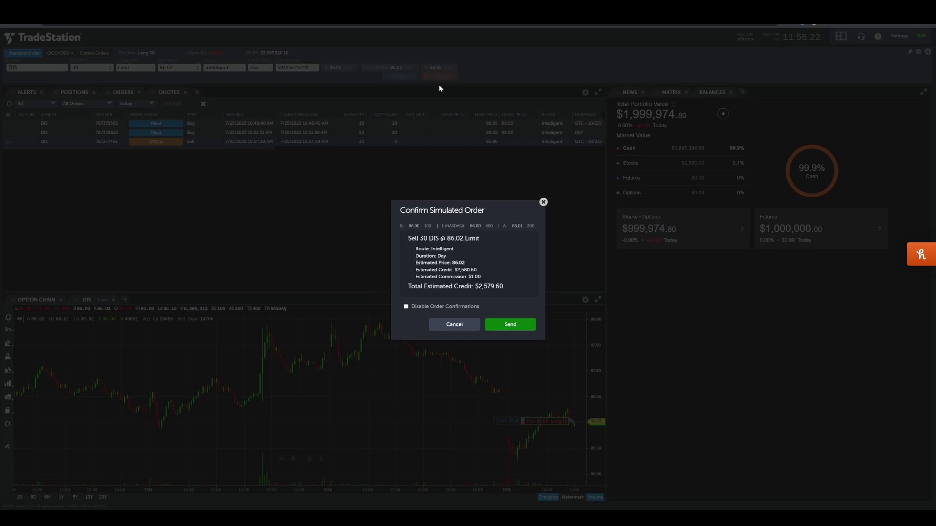
{"action": "left_click", "coordinate": [515, 332]}
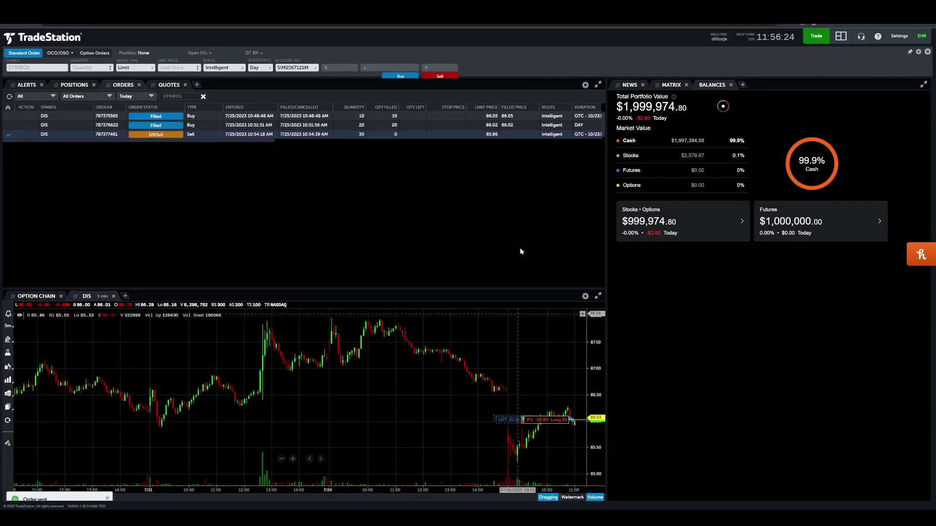